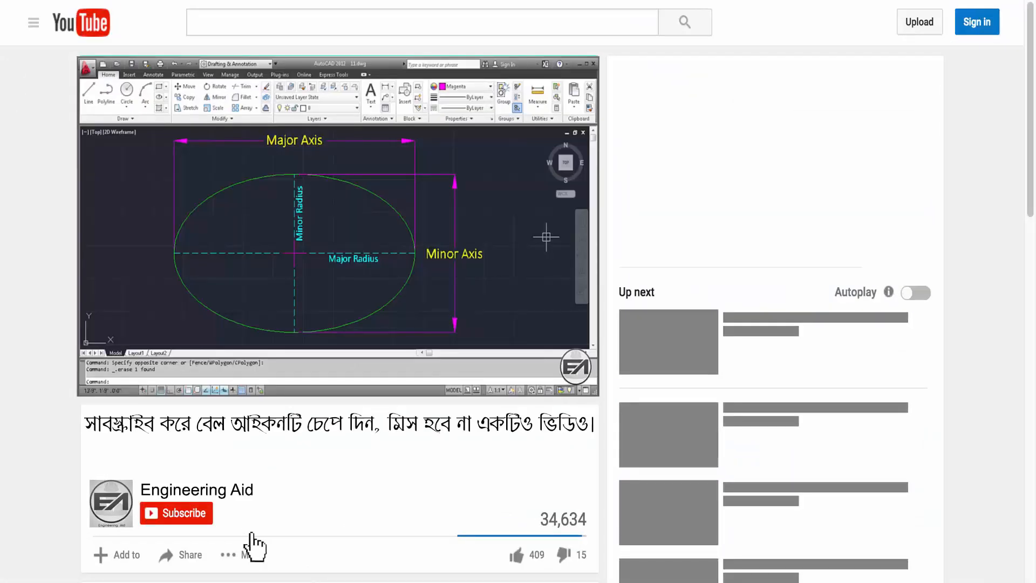
{"action": "left_click", "coordinate": [188, 513]}
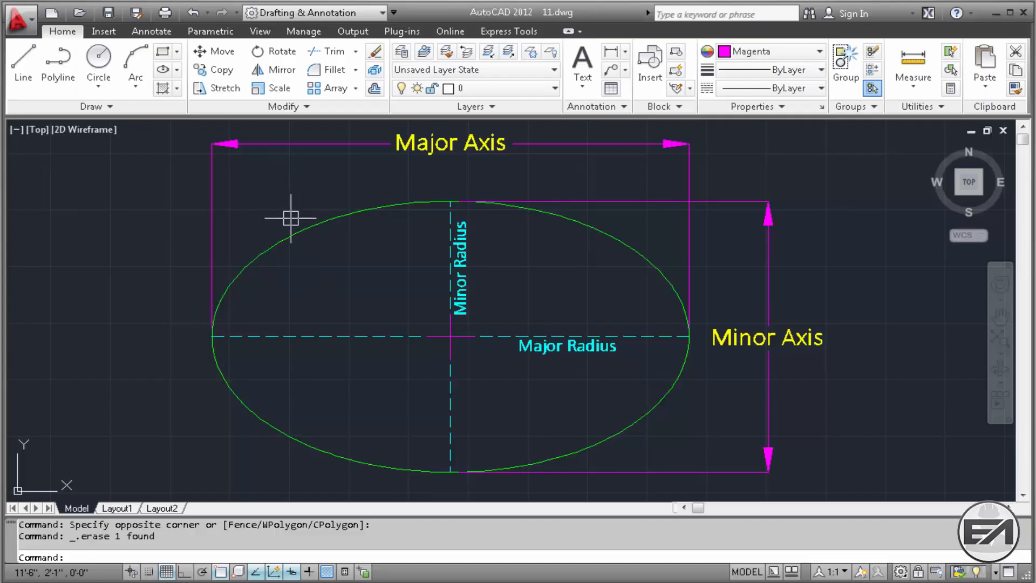
- Draw a Center ellipse below the "Center Ellipse" example, using Ortho, with a horizontal major radius of 10 and a minor radius of 5
{"action": "left_click", "coordinate": [177, 71]}
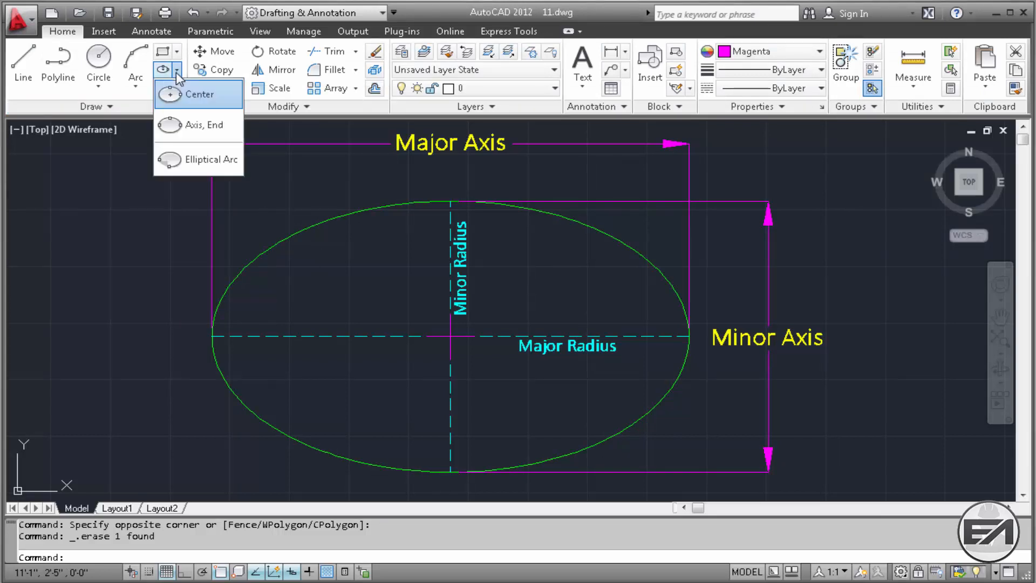
{"action": "left_click", "coordinate": [210, 103]}
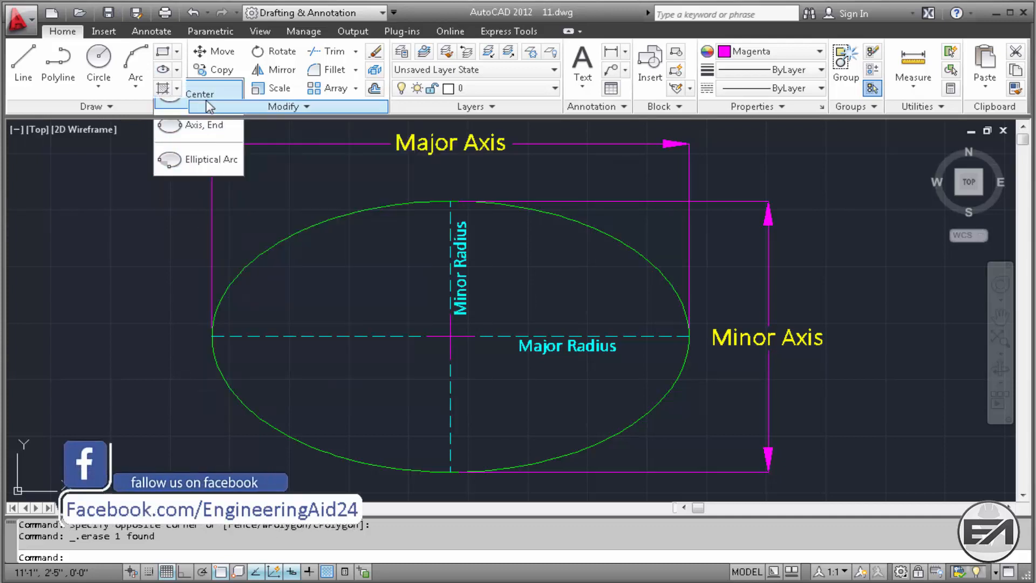
{"action": "middle_click_drag", "start_coordinate": [542, 256], "coordinate": [81, 215]}
{"action": "middle_click_drag", "start_coordinate": [567, 257], "coordinate": [545, 259]}
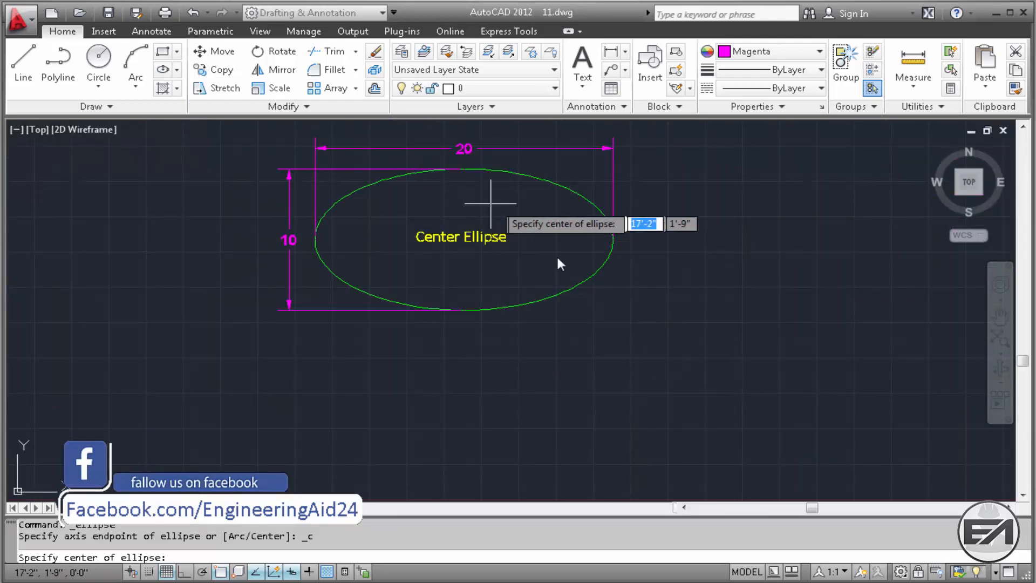
{"action": "middle_click_drag", "start_coordinate": [434, 396], "coordinate": [436, 392]}
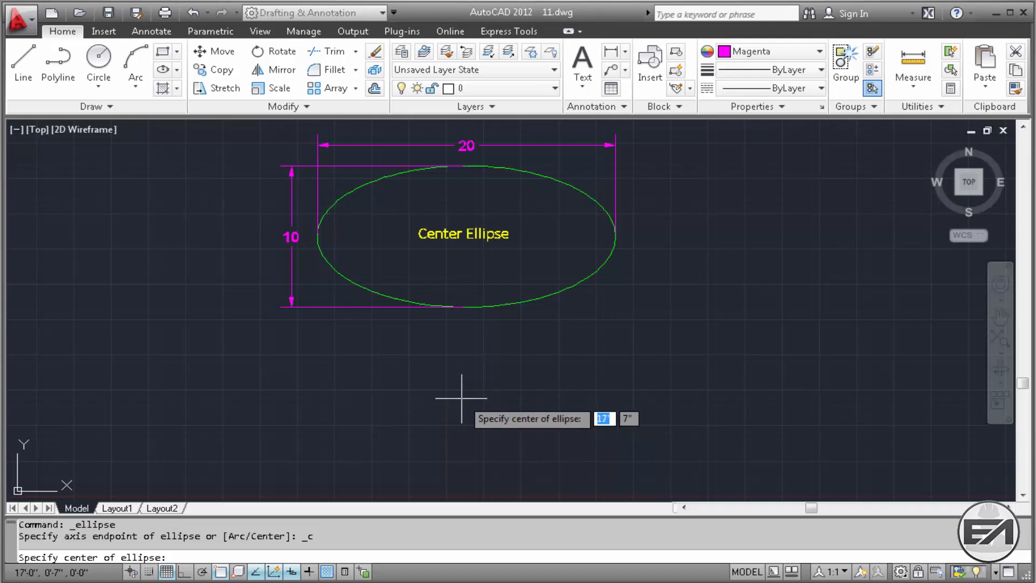
{"action": "middle_click_drag", "start_coordinate": [460, 398], "coordinate": [465, 387]}
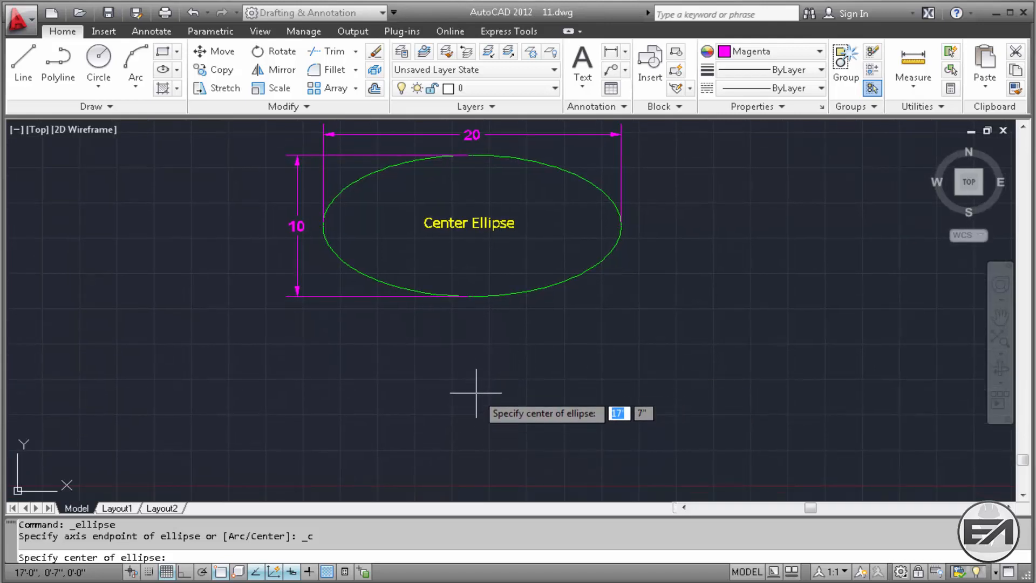
{"action": "left_click", "coordinate": [475, 393]}
{"action": "key", "text": "F8"}
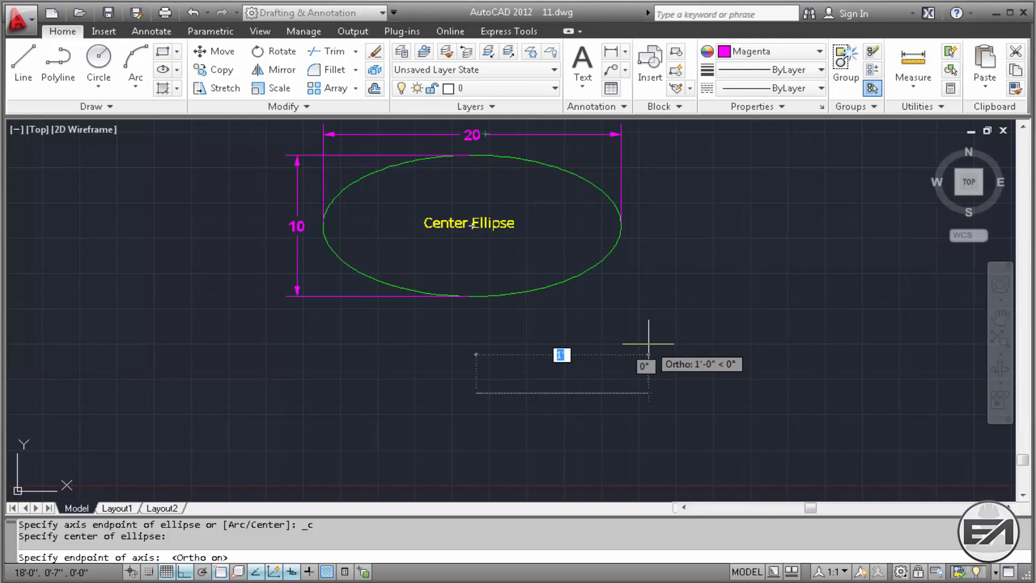
{"action": "type", "text": "1"}
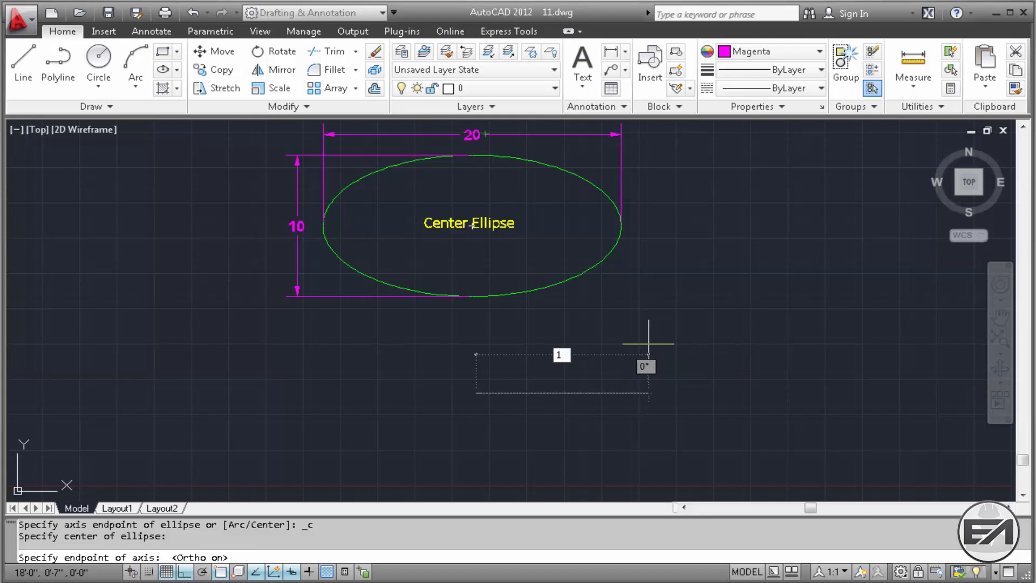
{"action": "type", "text": "0"}
{"action": "key", "text": "Return"}
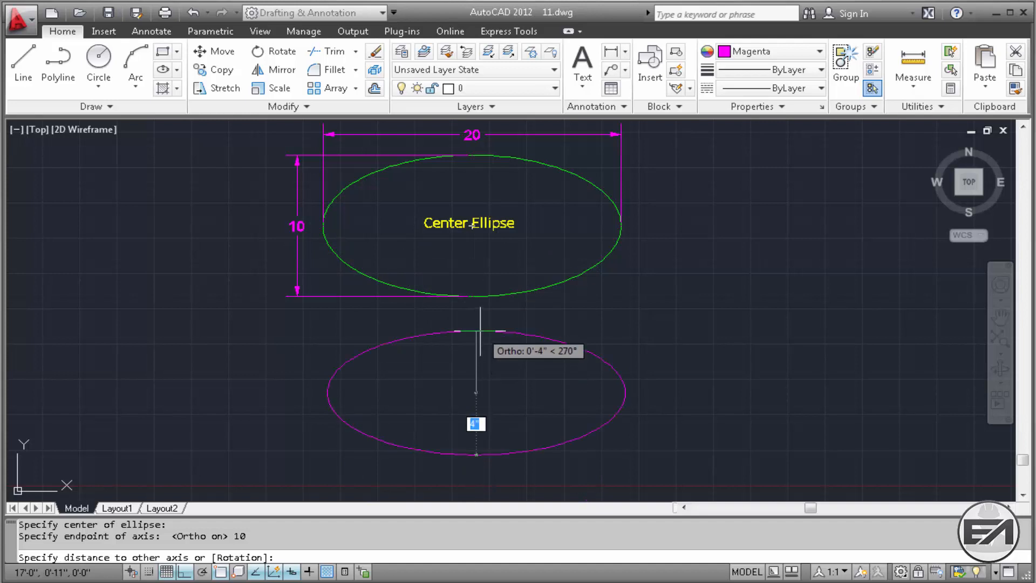
{"action": "type", "text": "5"}
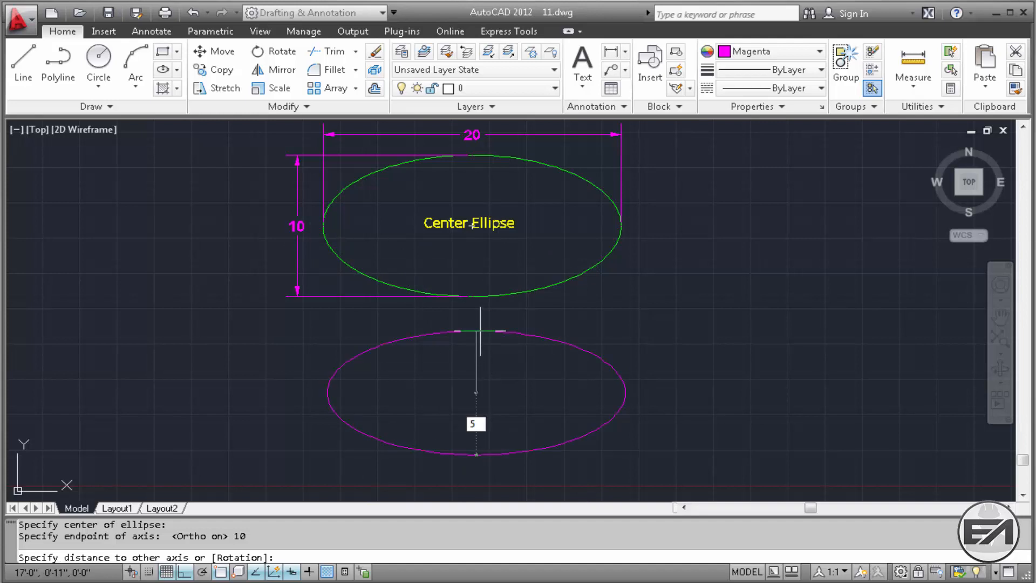
{"action": "key", "text": "Return"}
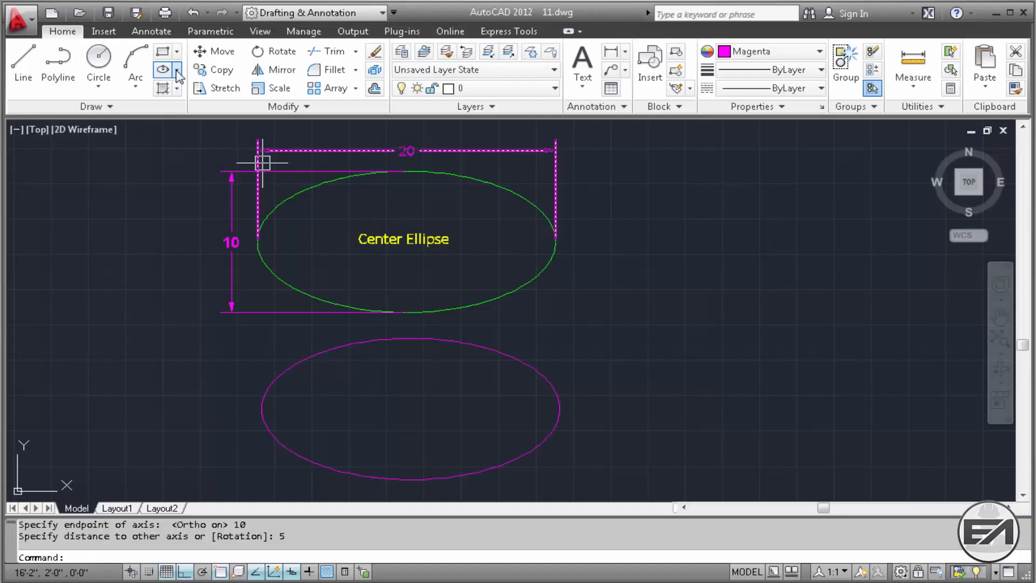
- Draw an Axis, End ellipse below the "Axis, End Ellipse" example with a horizontal axis of 11 and a distance of 3 to the other axis
{"action": "left_click", "coordinate": [177, 70]}
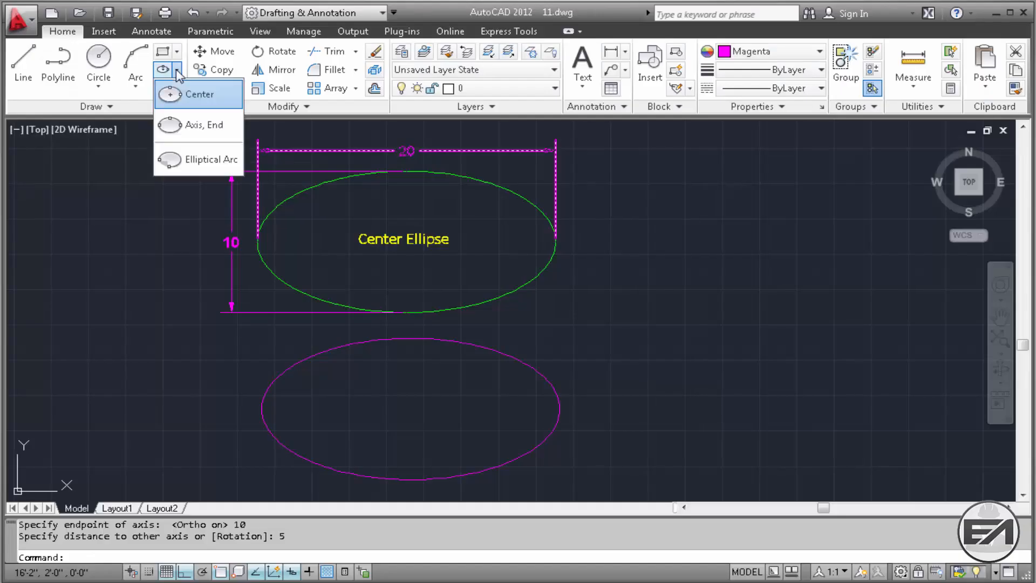
{"action": "left_click", "coordinate": [213, 126]}
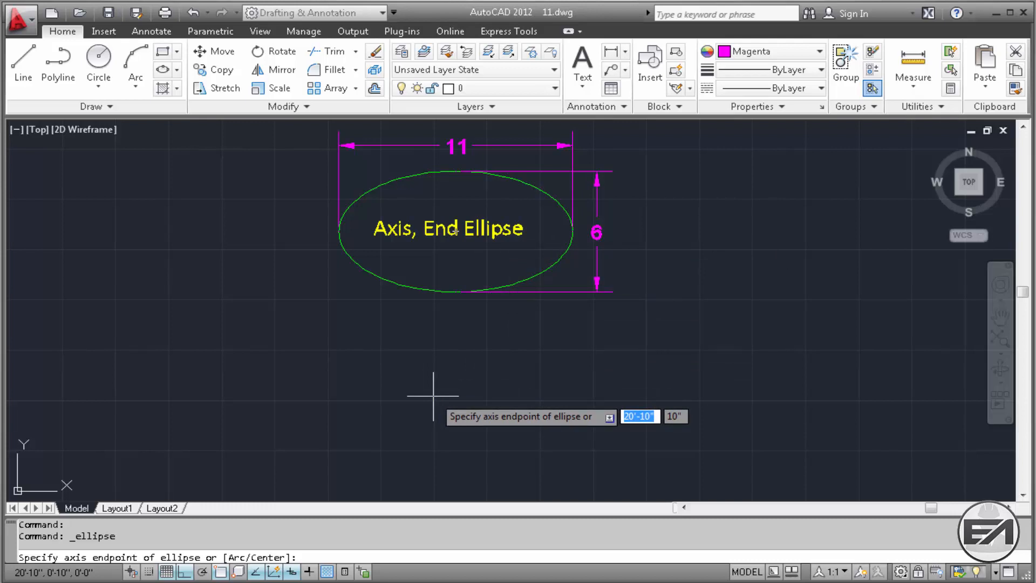
{"action": "left_click", "coordinate": [328, 401]}
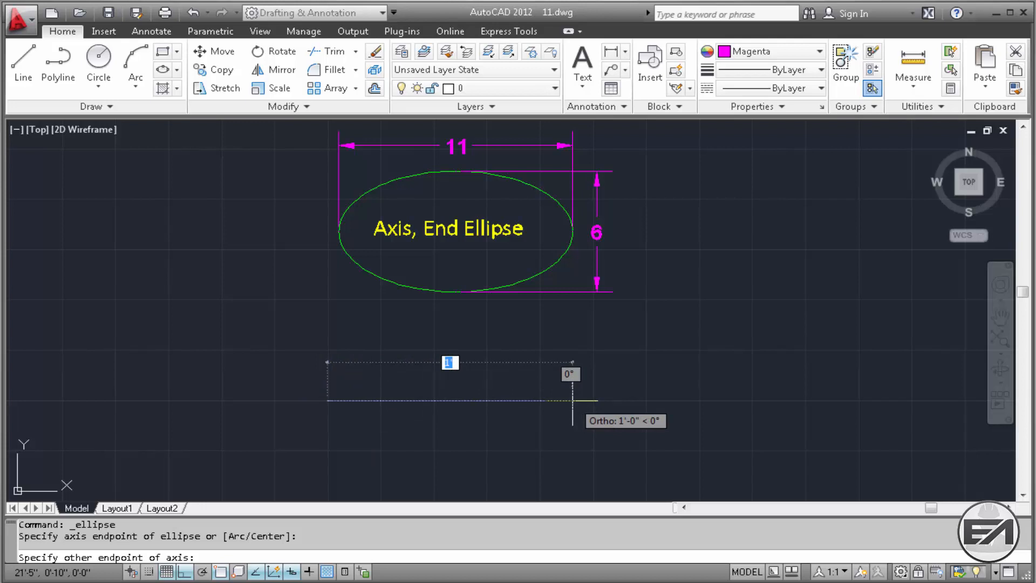
{"action": "type", "text": "11"}
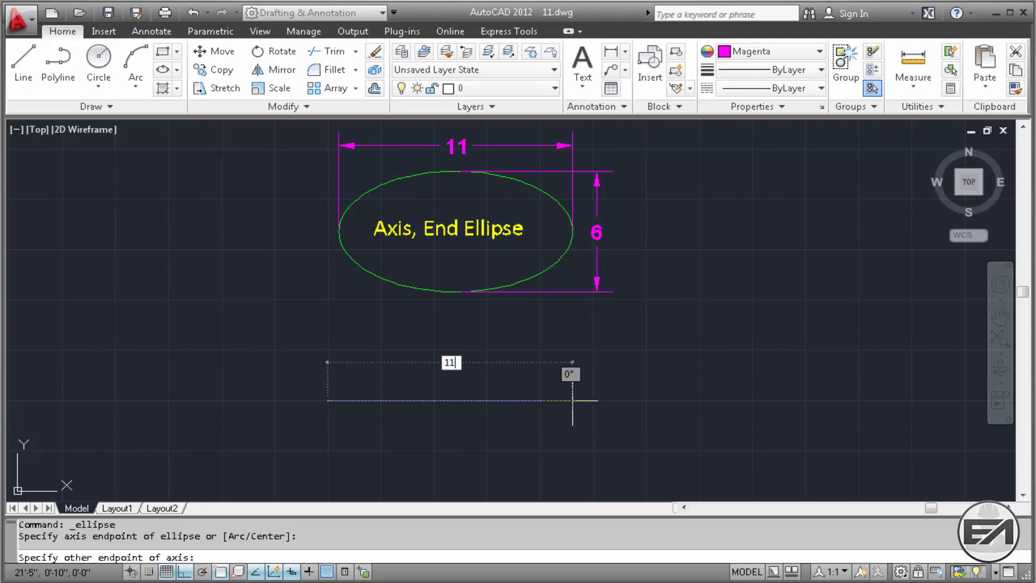
{"action": "key", "text": "Return"}
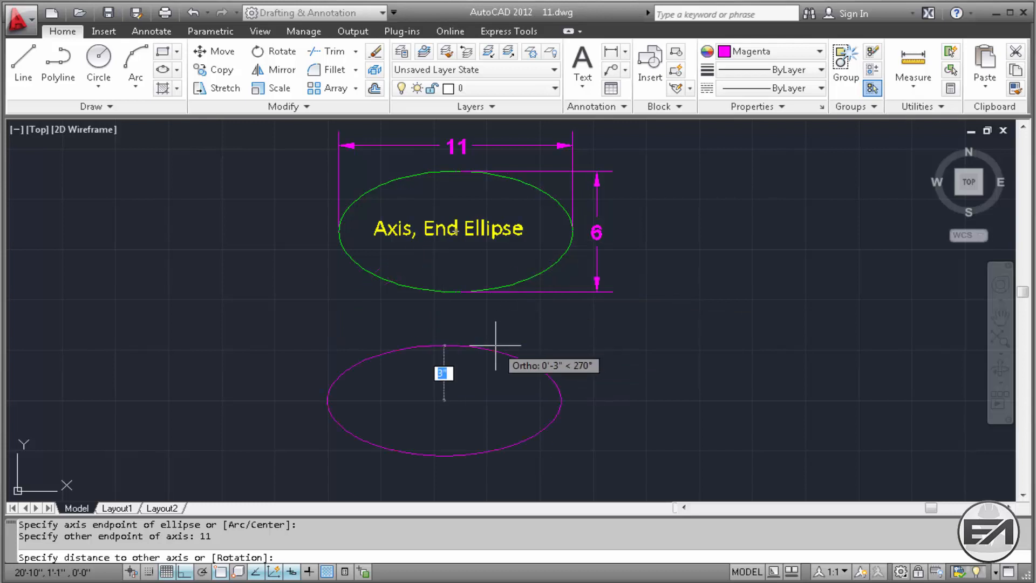
{"action": "type", "text": "3"}
{"action": "key", "text": "Return"}
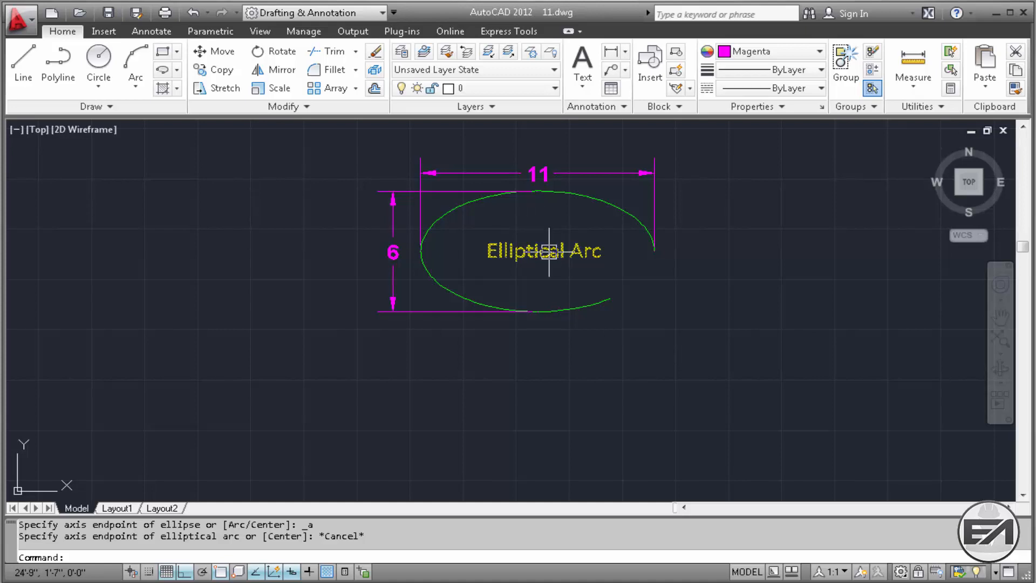
- Define an Elliptical Arc below the "Elliptical Arc" example with a horizontal axis of 11 and a distance of 3 to the other axis
{"action": "left_click", "coordinate": [177, 70]}
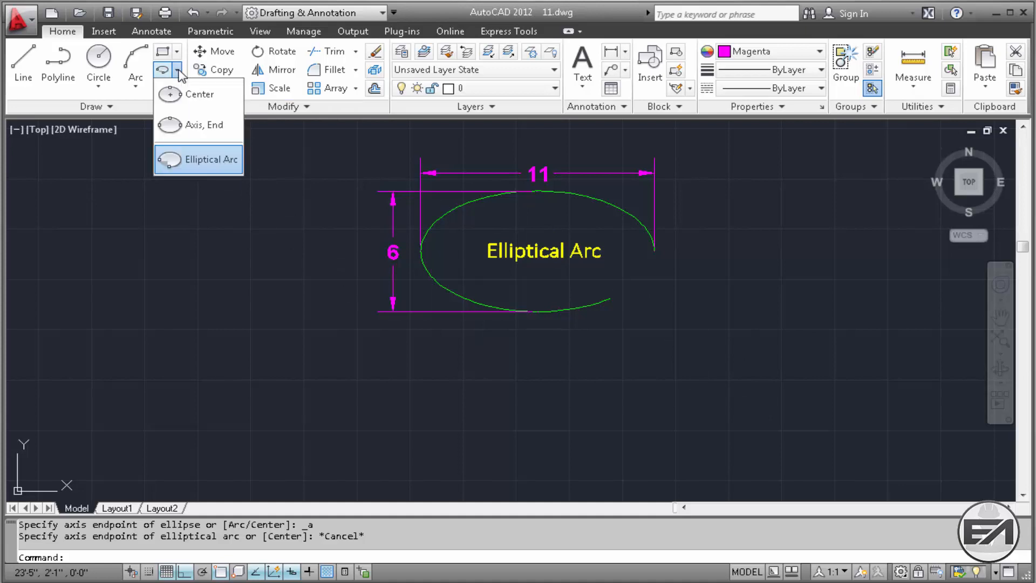
{"action": "left_click", "coordinate": [203, 160]}
{"action": "middle_click_drag", "start_coordinate": [496, 356], "coordinate": [473, 327]}
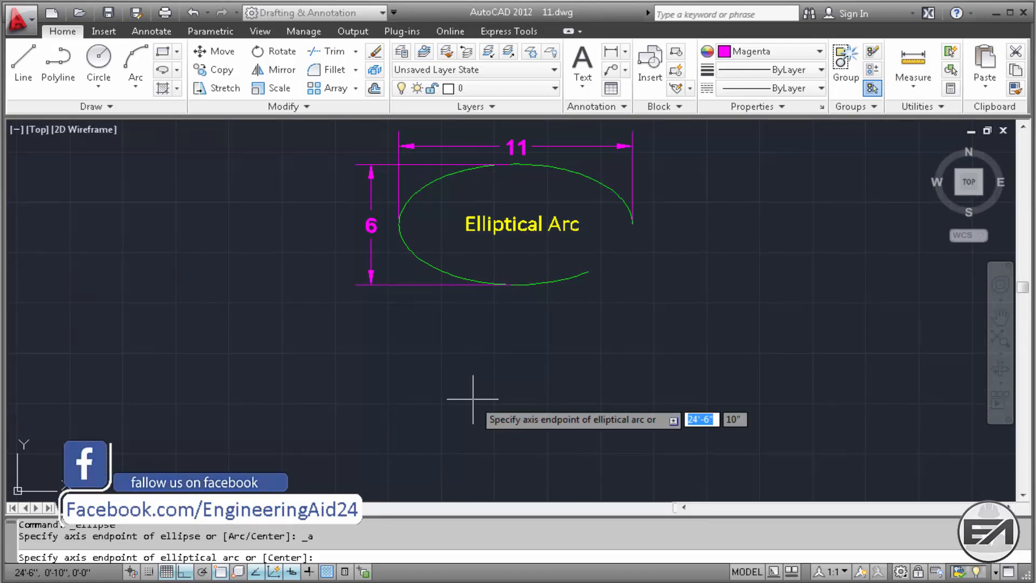
{"action": "left_click", "coordinate": [406, 396]}
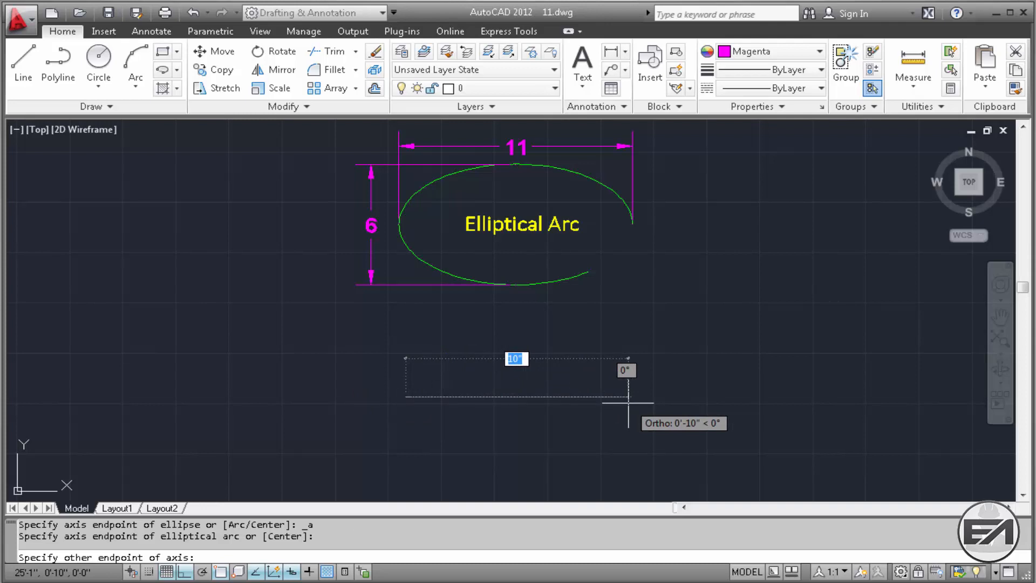
{"action": "type", "text": "11"}
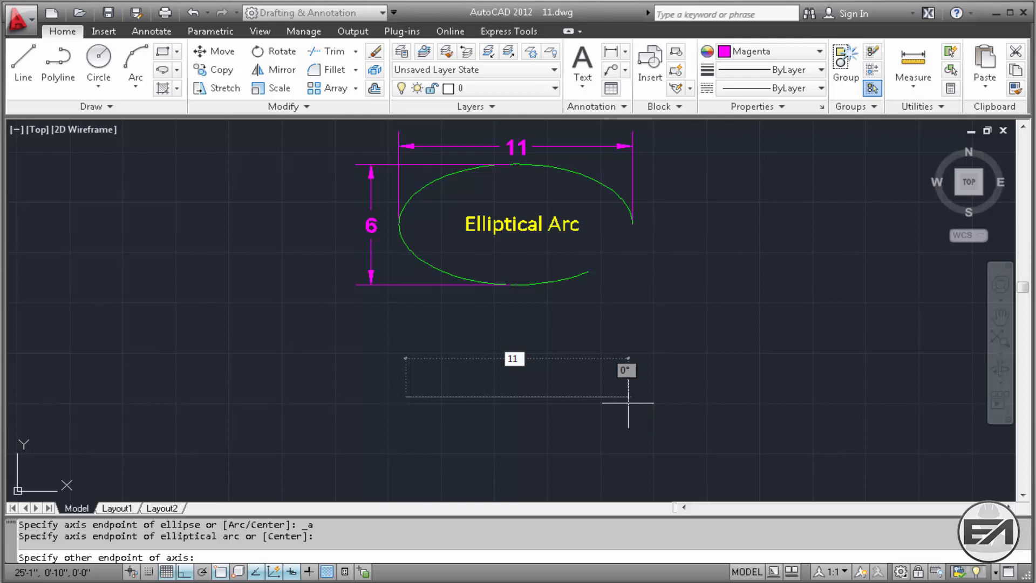
{"action": "key", "text": "Return"}
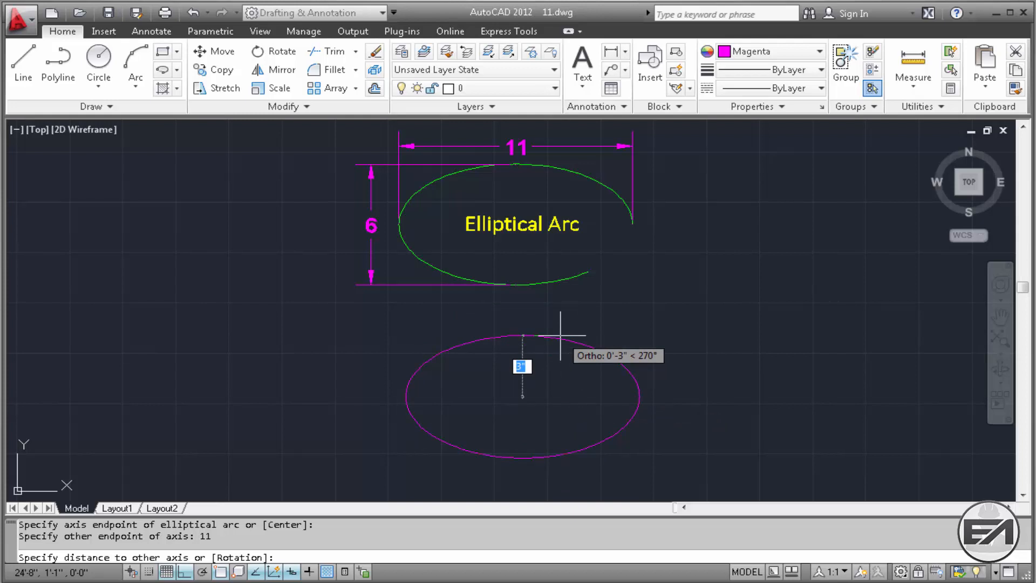
{"action": "type", "text": "3"}
{"action": "key", "text": "Return"}
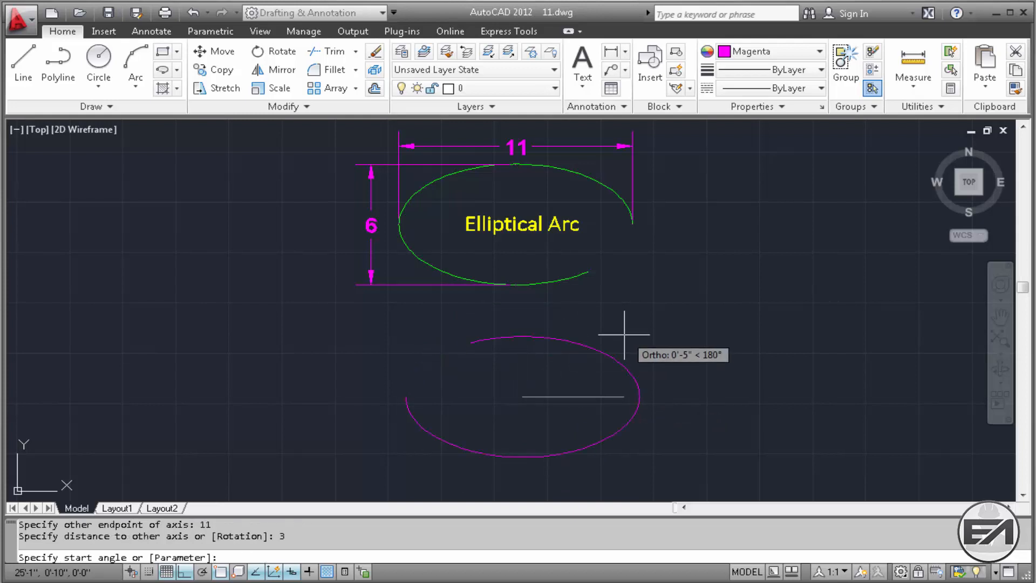
- Turn Ortho off and pick the arc's start angle at its upper right and end angle at its lower right, leaving the right side open
{"action": "key", "text": "F8"}
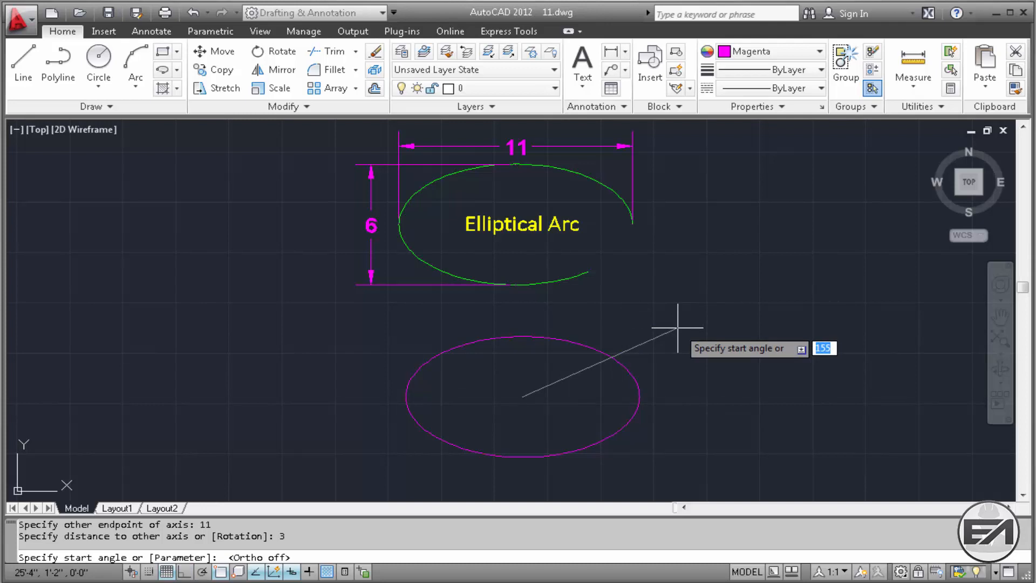
{"action": "left_click", "coordinate": [694, 350]}
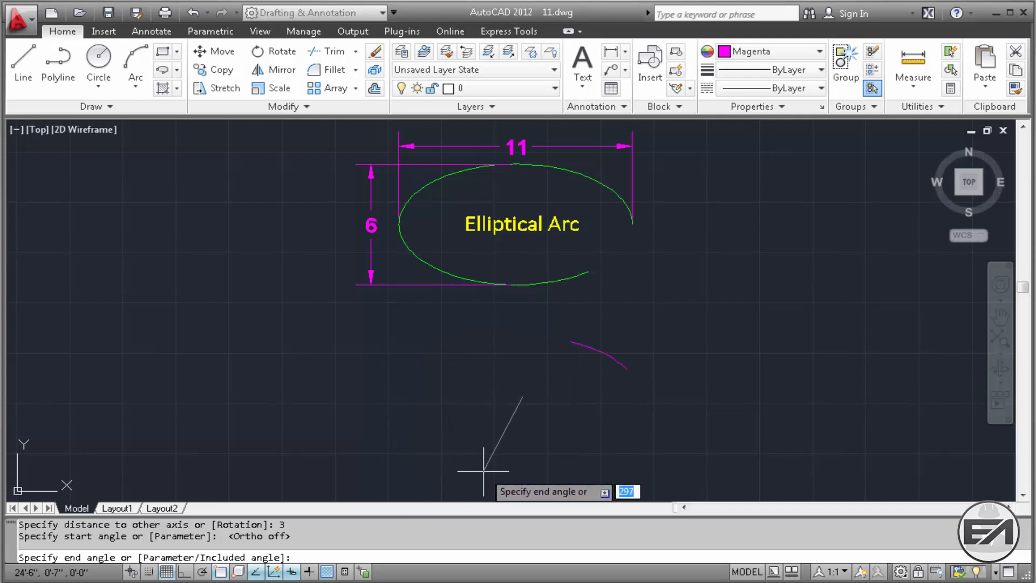
{"action": "left_click", "coordinate": [587, 461]}
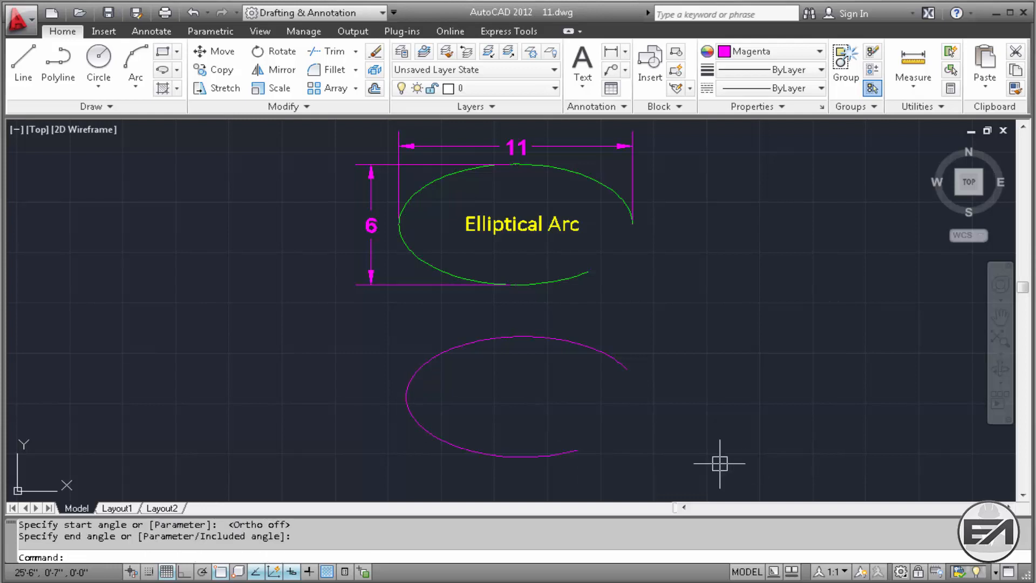